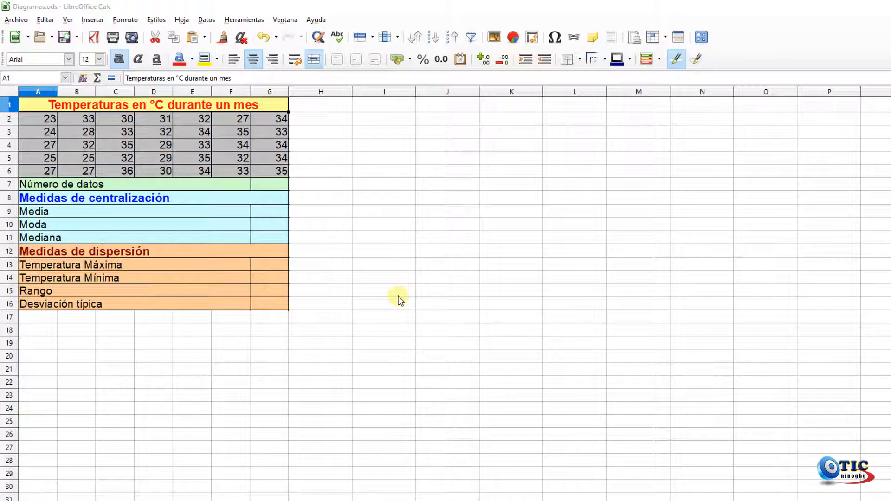
- Count the temperature data in cell G7, beside Número de datos, with the formula =CONTAR(A2:G6)
left_click(269, 183)
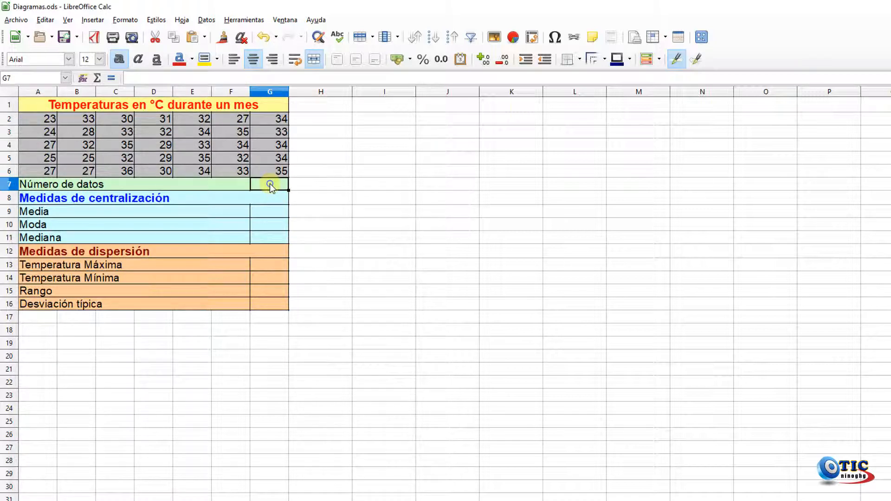
left_click(111, 78)
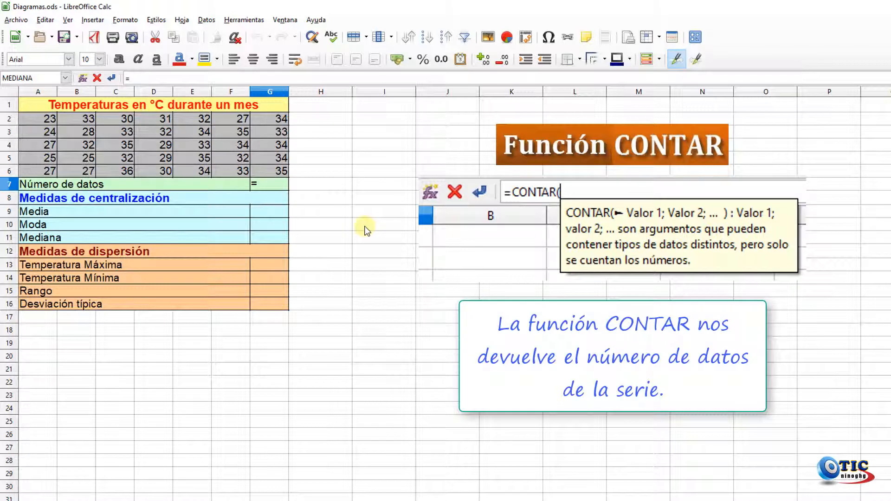
type("cont")
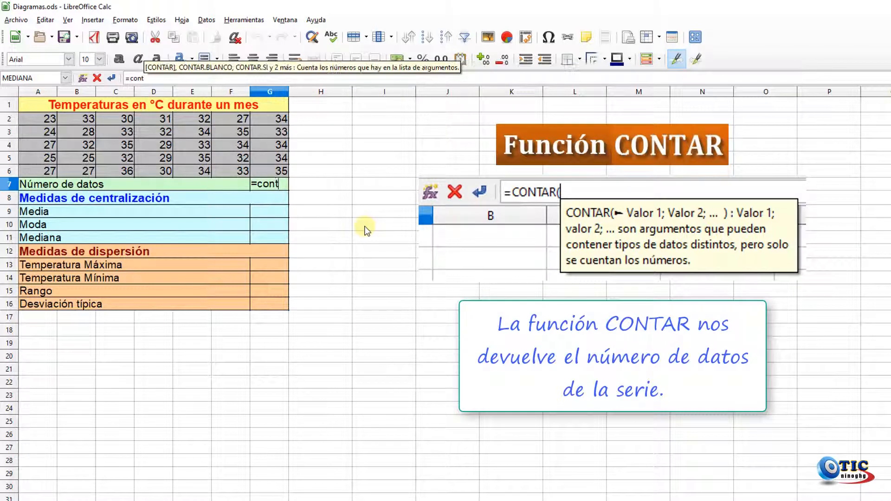
type("ar")
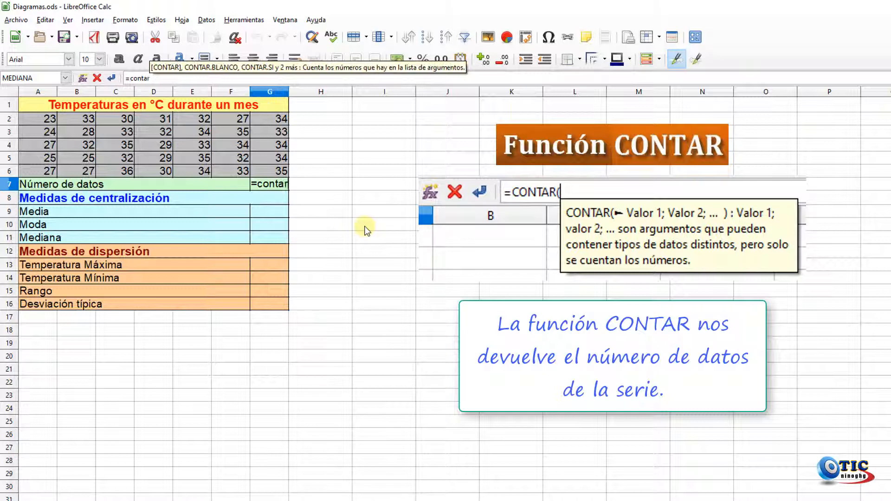
type("()")
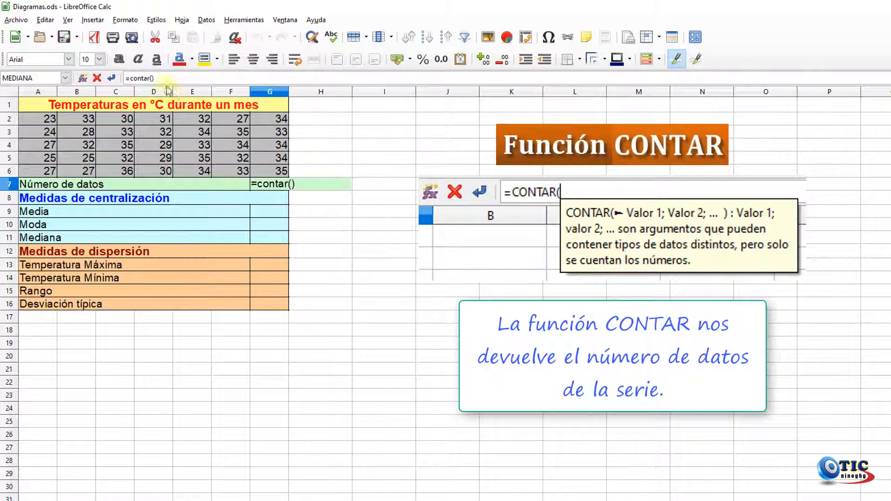
key("BackSpace")
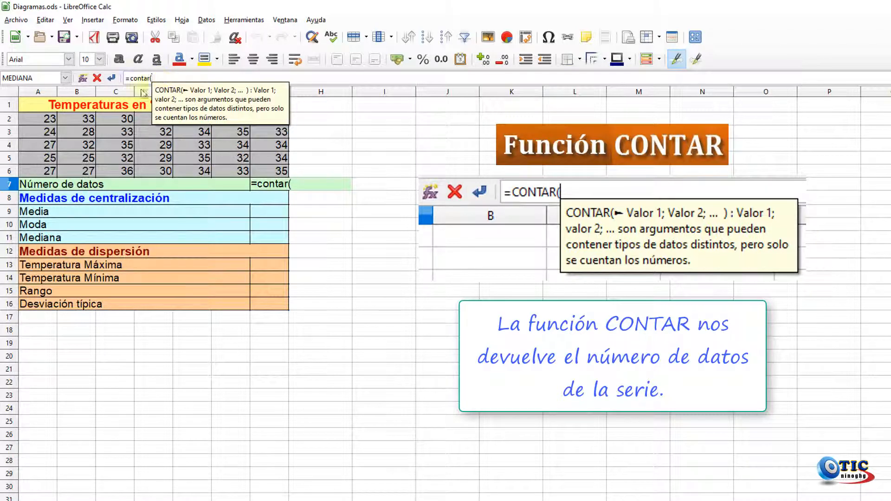
left_click(33, 119)
left_click_drag(50, 125, 268, 174)
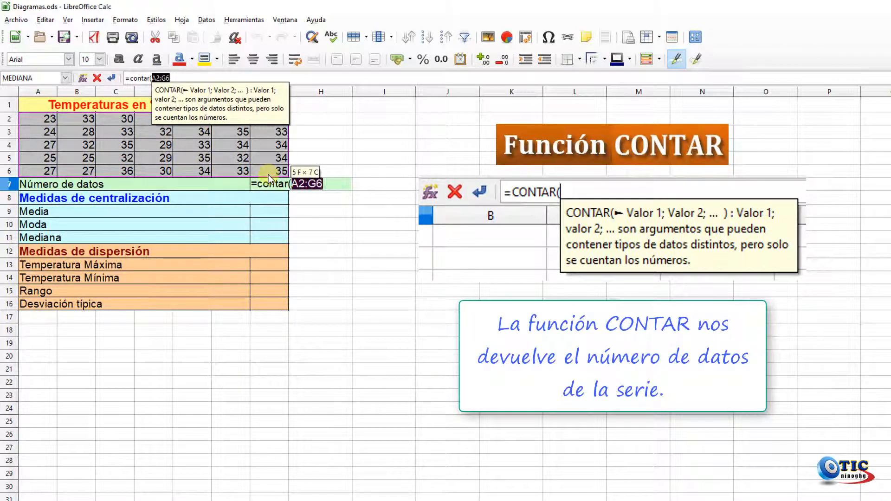
key("Return")
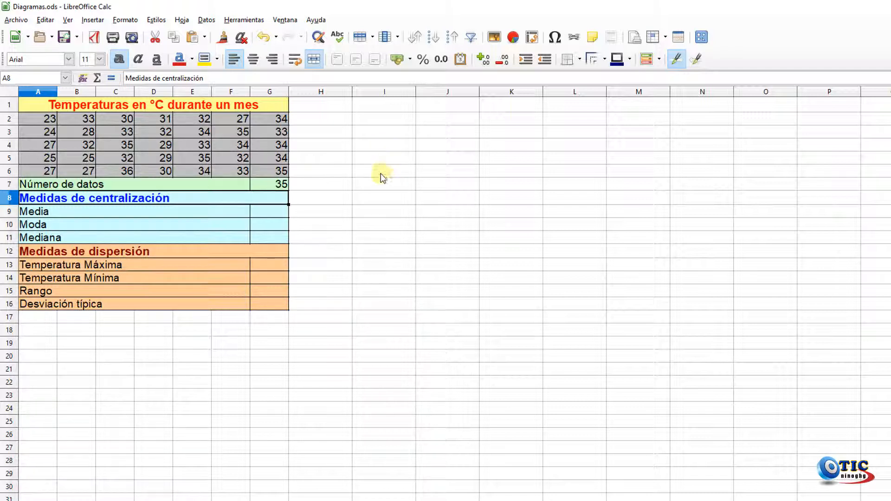
- Calculate the mean temperature in cell G9, beside Media, with the formula =PROMEDIO(A2:G6)
left_click(277, 211)
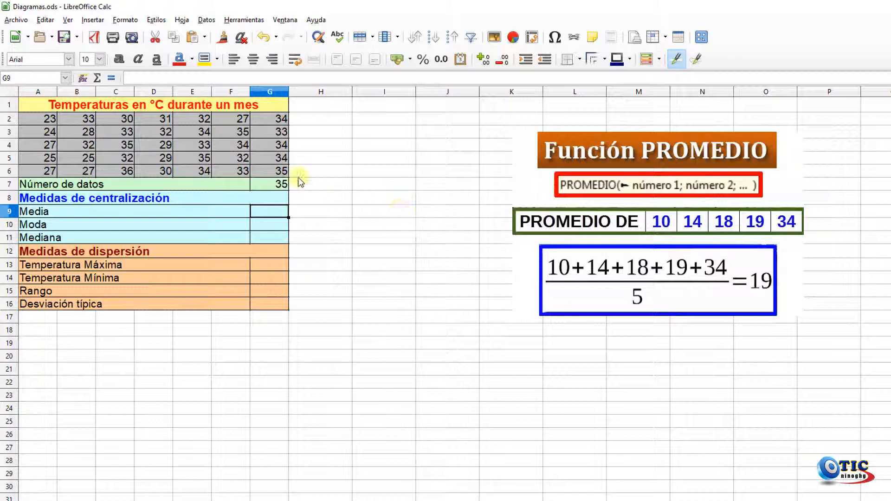
left_click(112, 79)
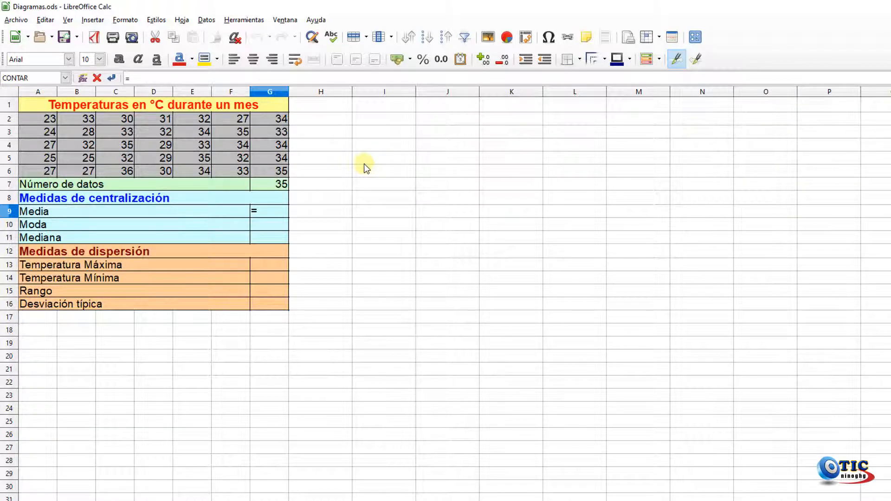
type("PROMEDIO(")
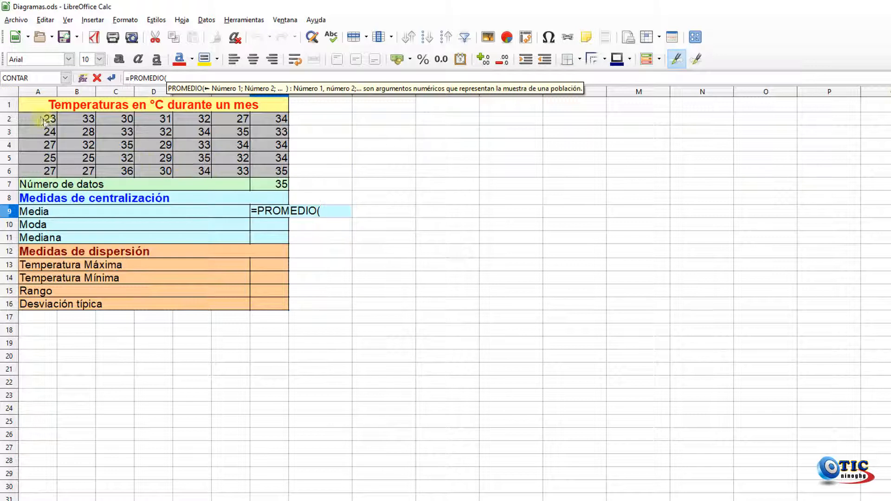
left_click_drag(45, 119, 263, 166)
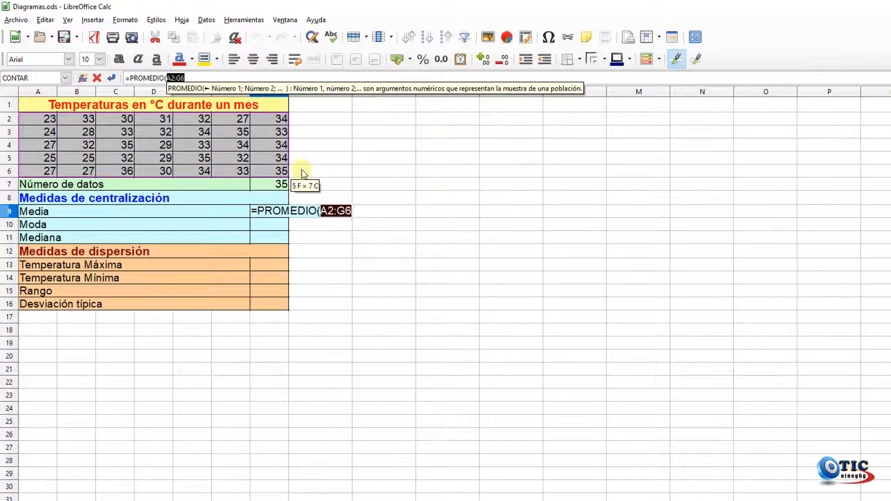
key("Return")
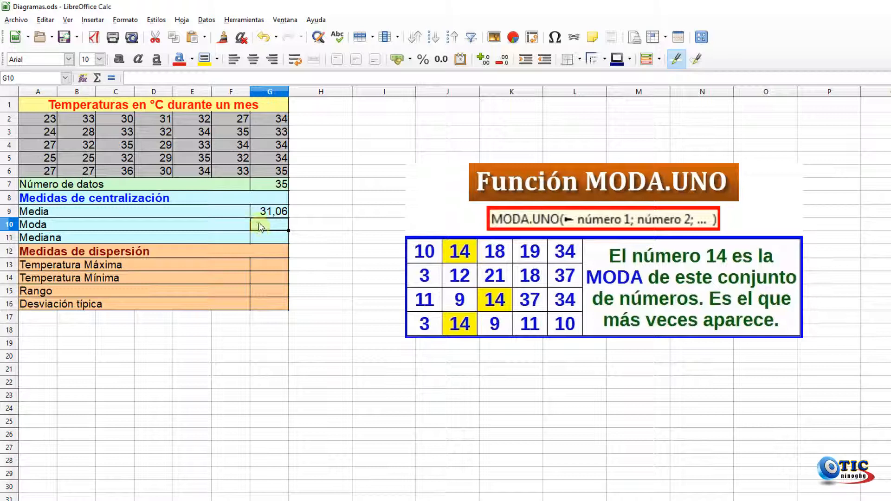
- Calculate the mode of the temperatures in cell G10, beside Moda, with the formula =MODA.UNO(A2:G6)
left_click(111, 79)
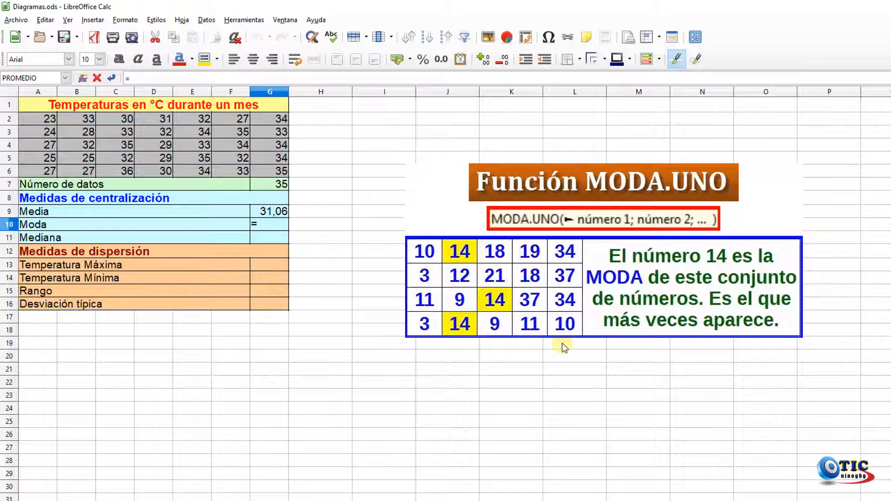
type("MODA")
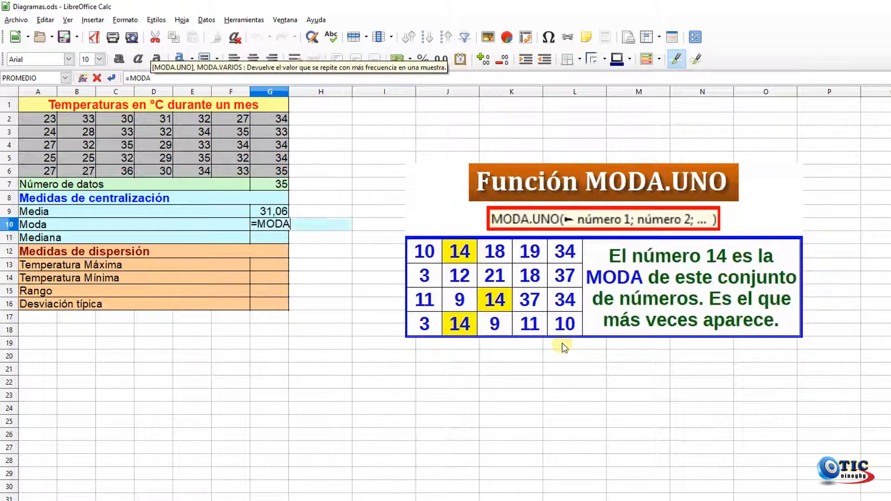
type(".UNO")
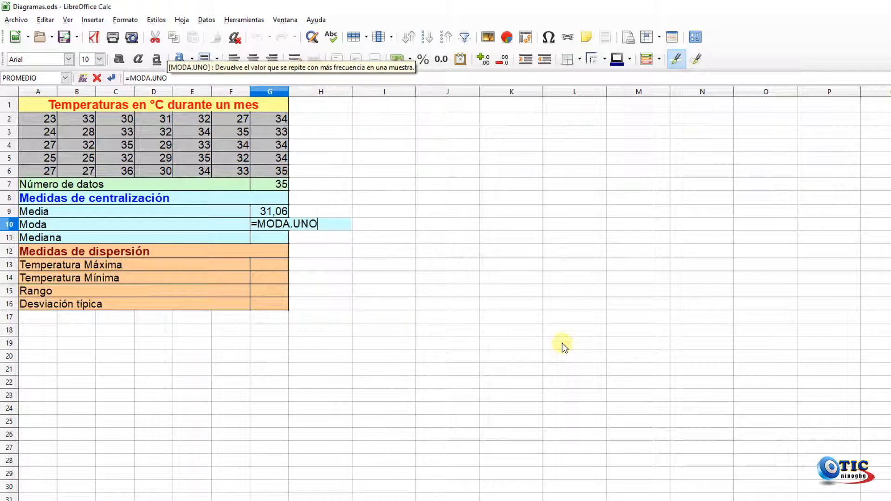
type("(")
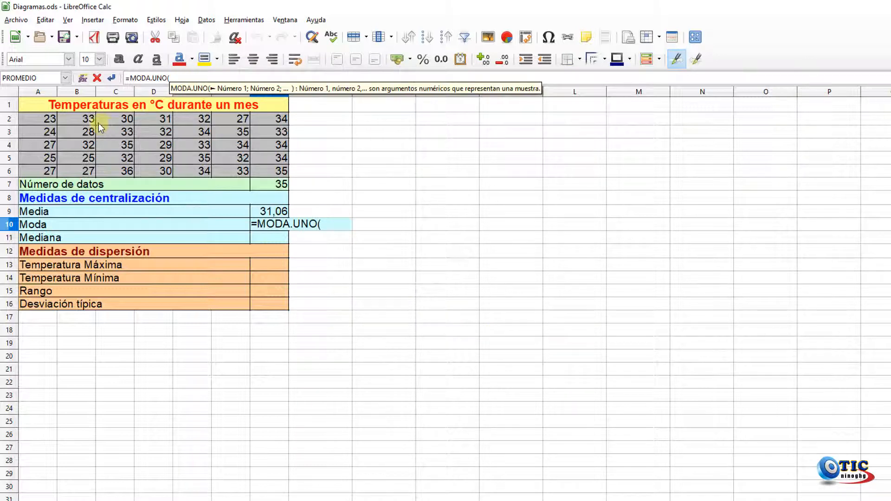
left_click_drag(36, 115, 261, 171)
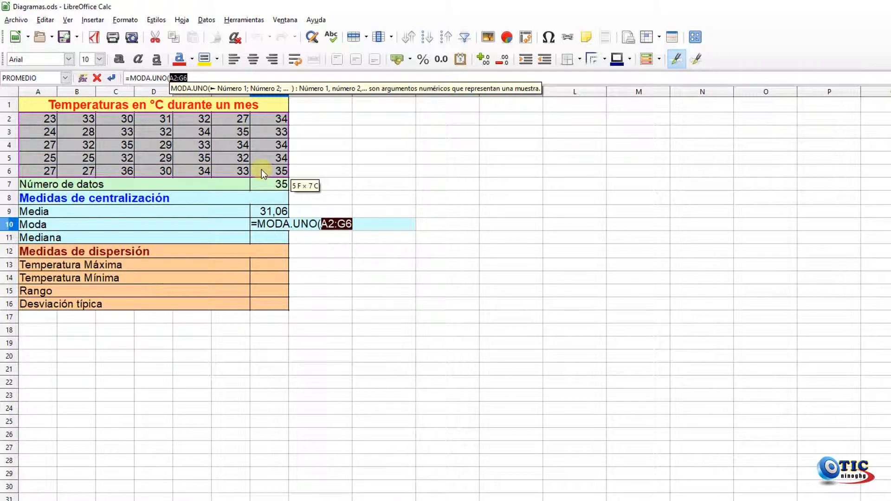
key("Return")
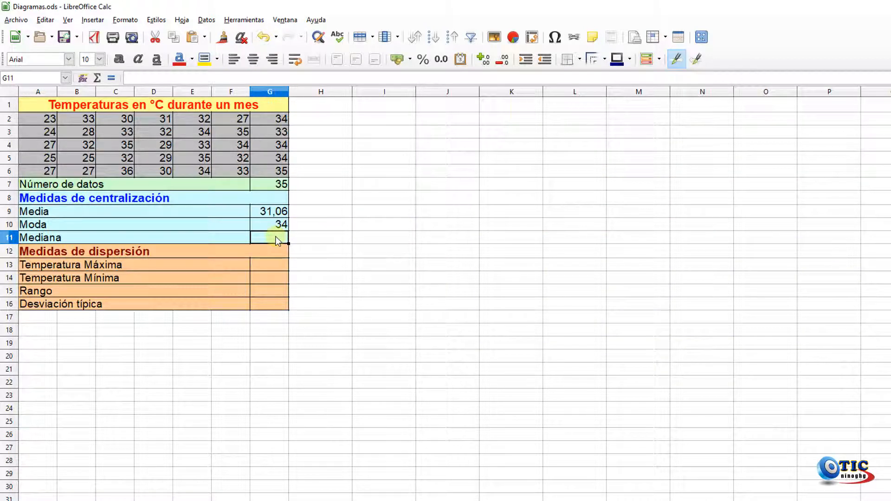
- Calculate the median temperature in cell G11, beside Mediana, with the formula =MEDIANA(A2:G6)
left_click(113, 80)
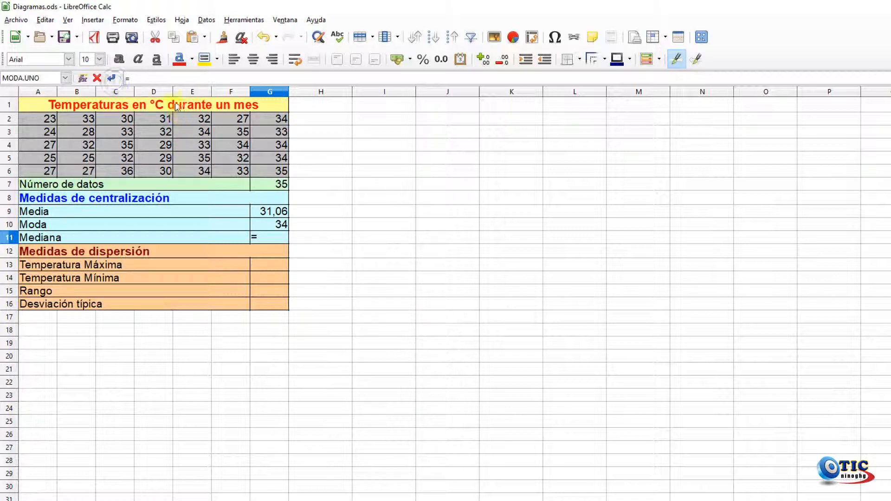
type("M")
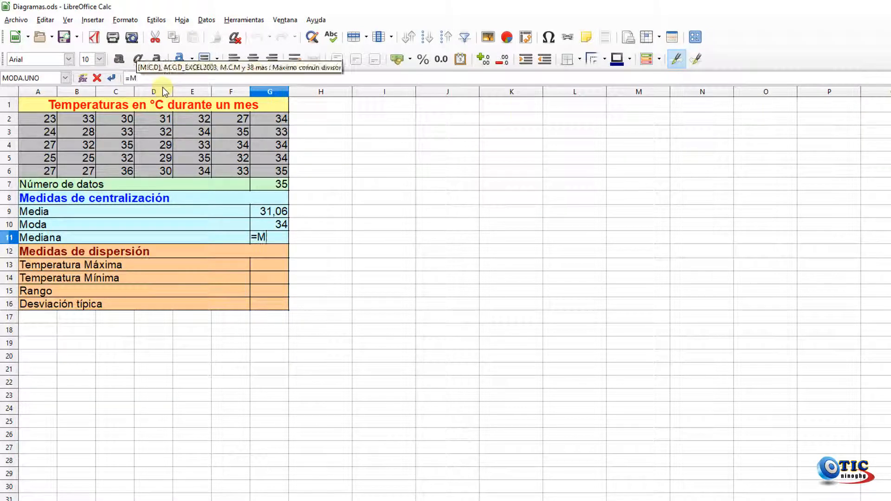
type("EDIAN")
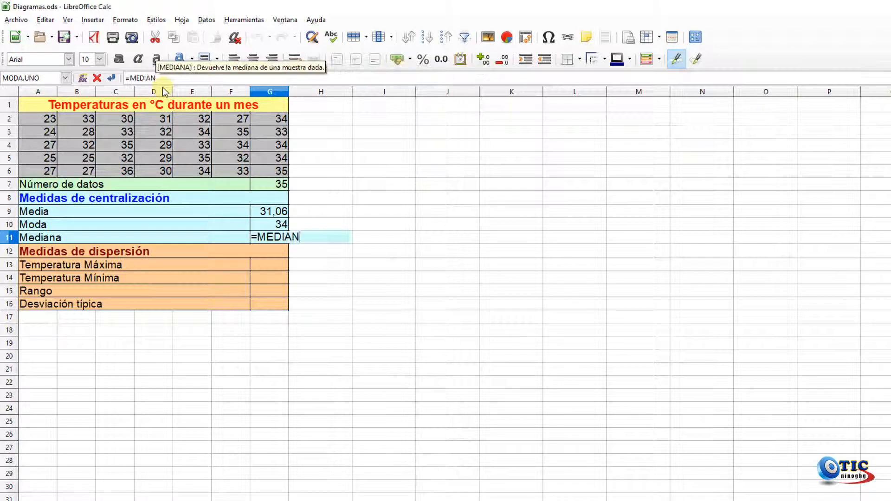
type("A(")
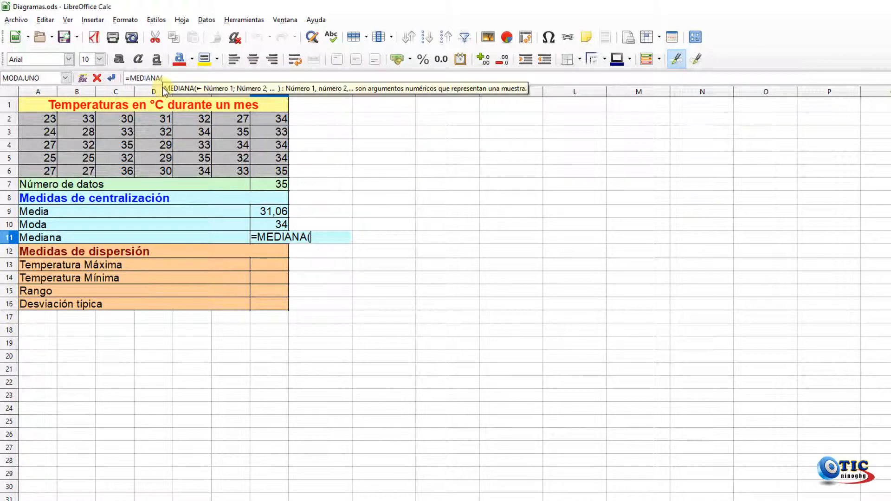
left_click(32, 118)
left_click_drag(70, 133, 274, 179)
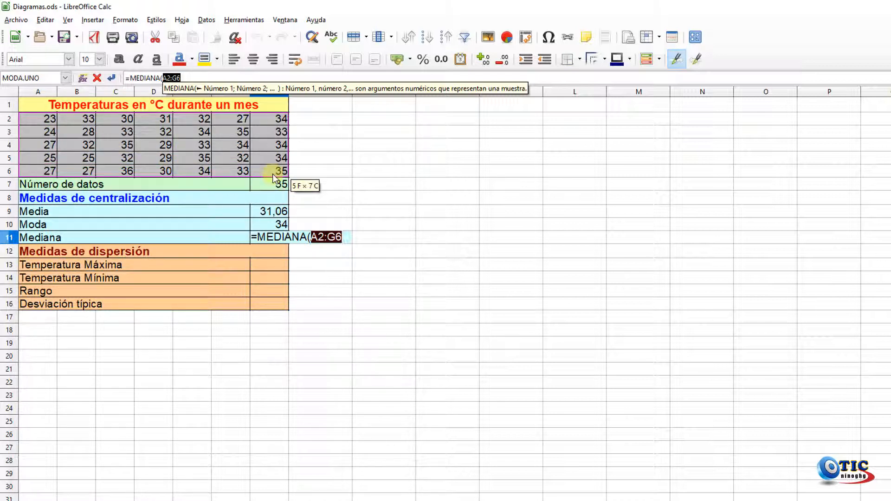
key("Return")
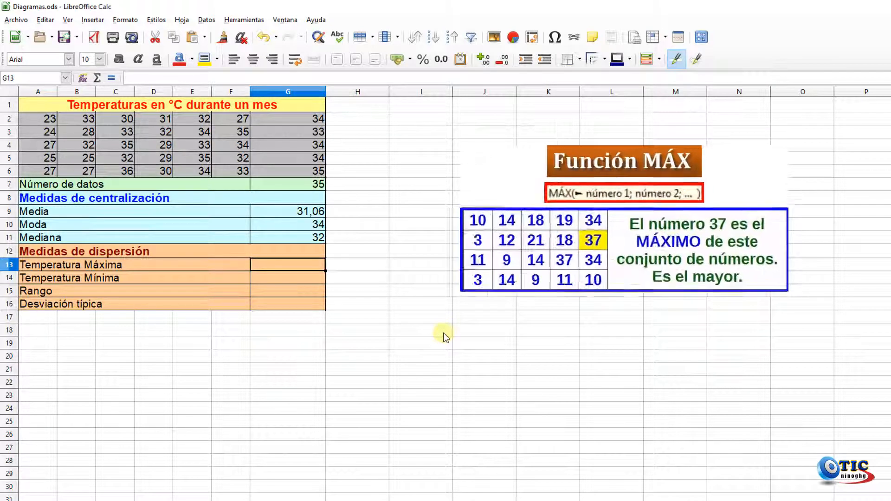
- Fit column G's width to its content and begin the Temperatura Máxima formula in G13 with =MÁX
double_click(325, 91)
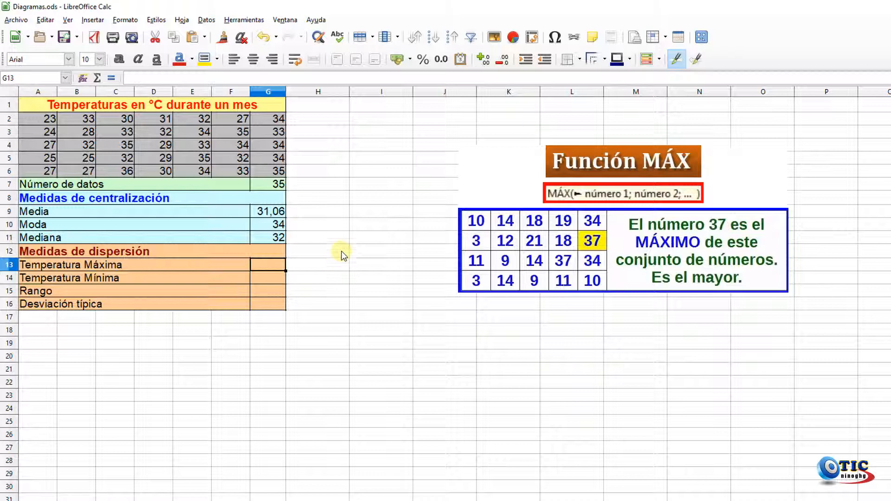
left_click(113, 79)
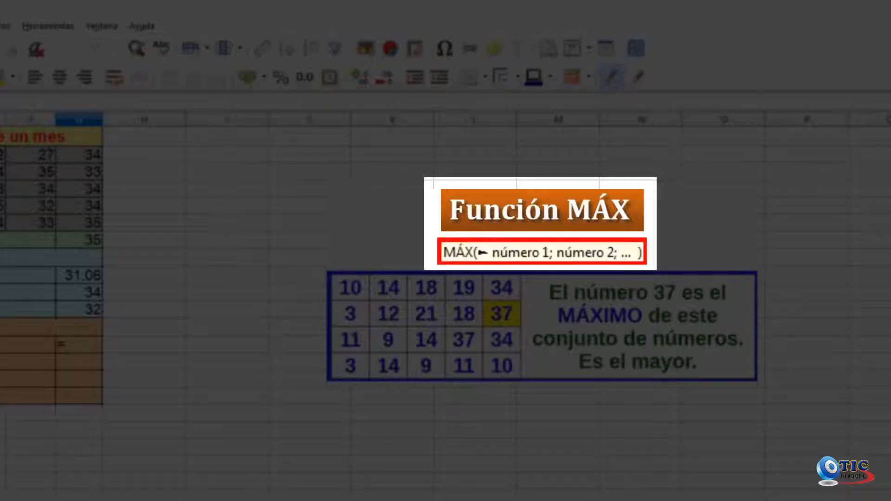
type("m")
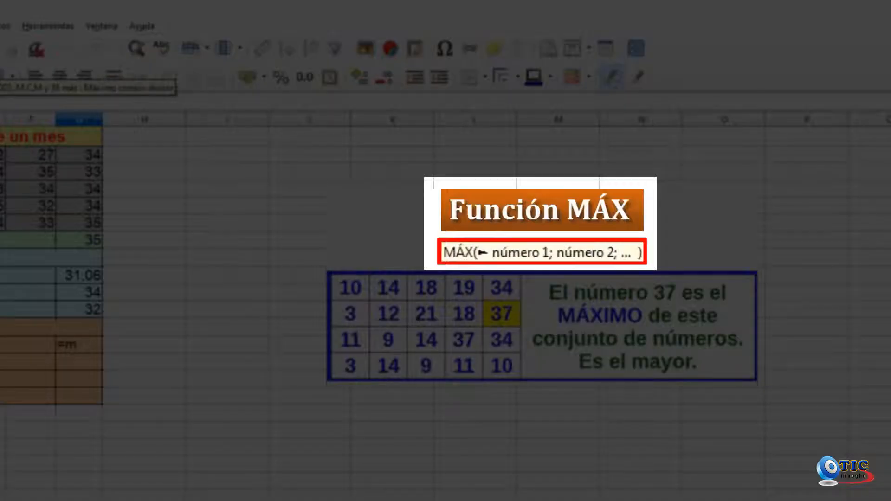
key("BackSpace")
type("MÁX")
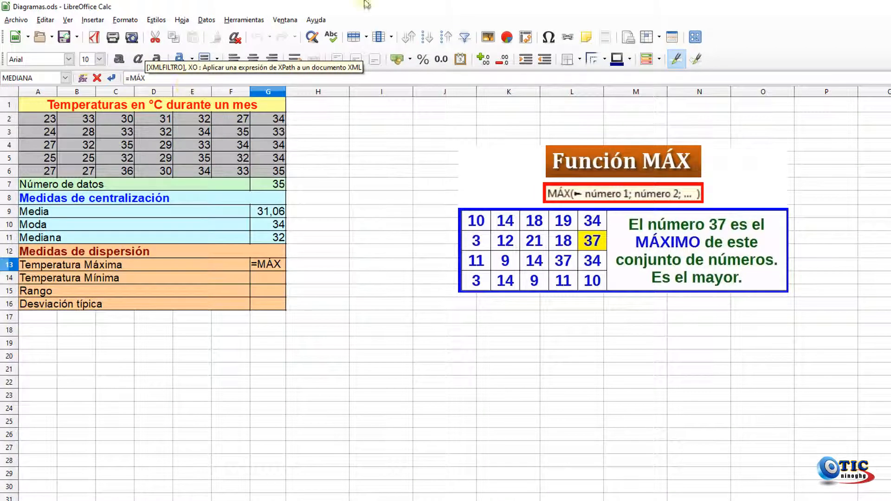
- Check the installed LibreOffice version in the program's About information, and close it again
left_click(318, 20)
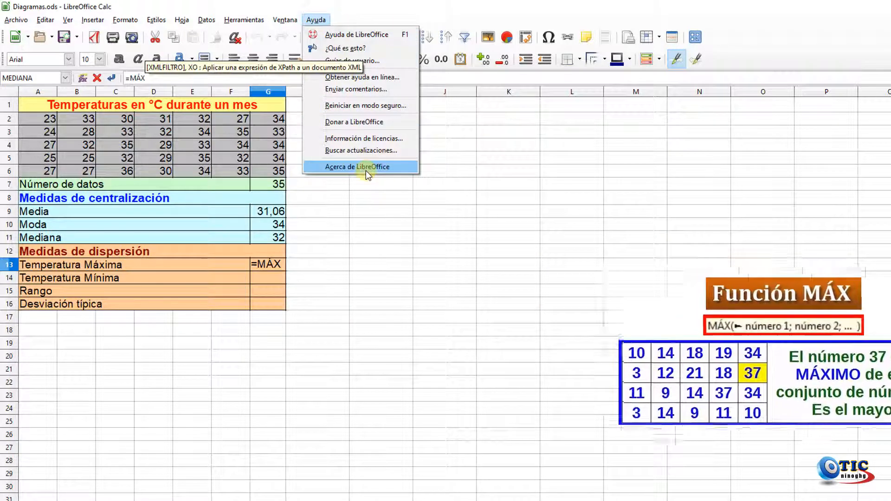
left_click(365, 170)
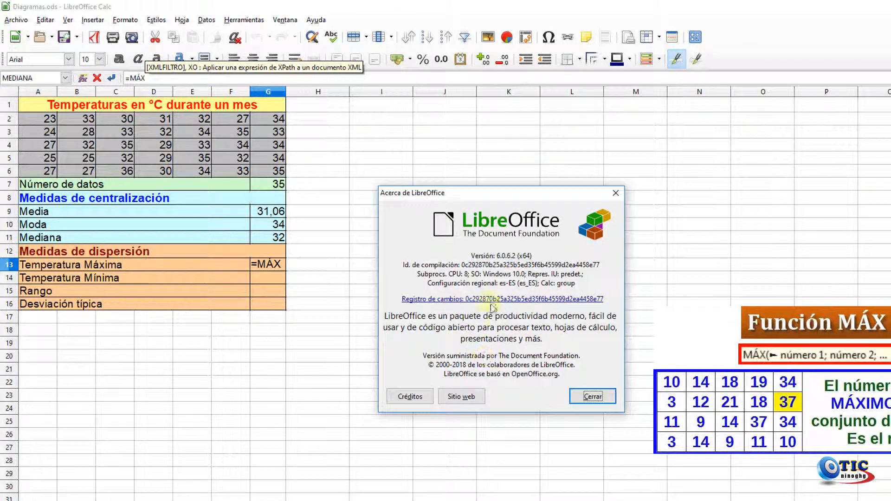
left_click(583, 395)
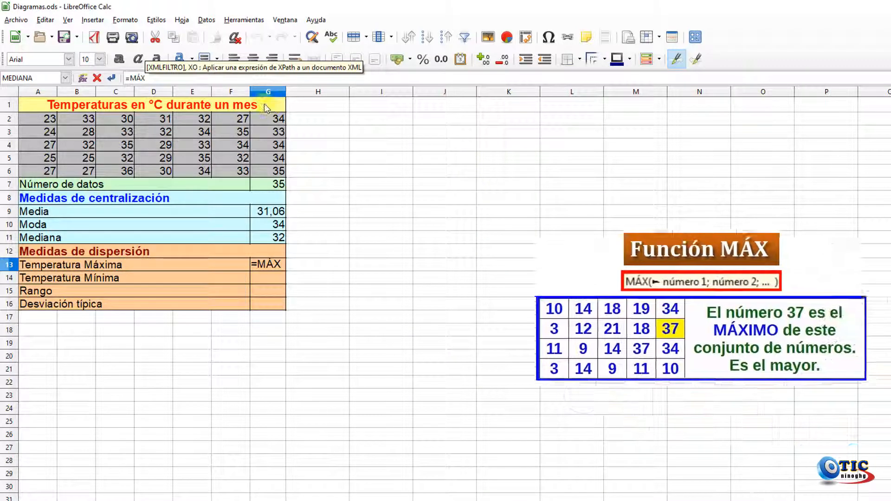
- Correct the function name in G13 to MAX without the accent and calculate the maximum temperature over the range A2:G6
key("BackSpace")
key("BackSpace")
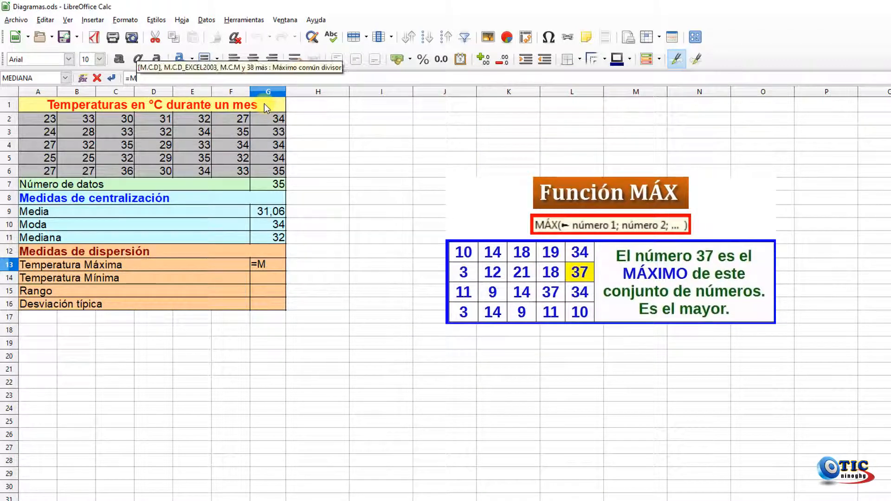
type("A")
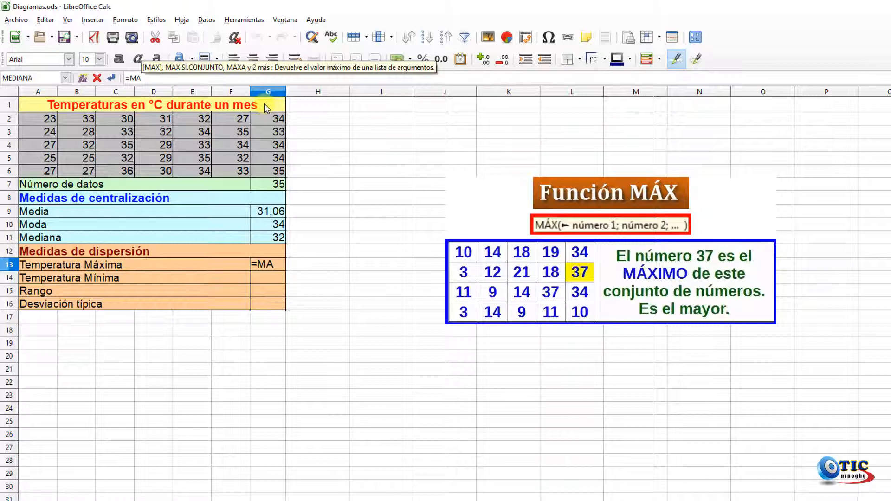
type("X")
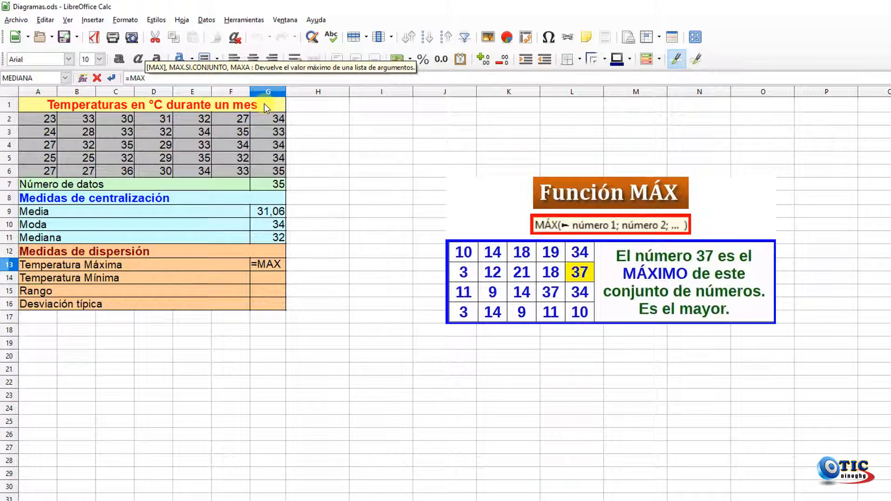
type("(")
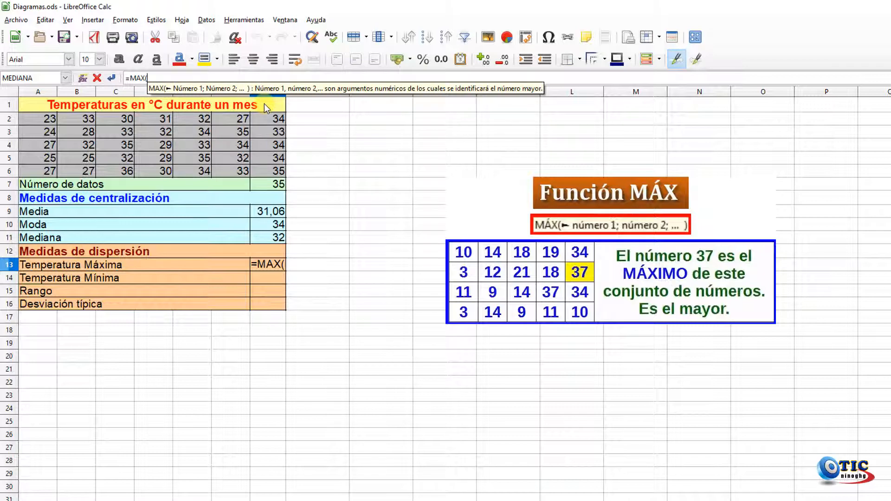
left_click(45, 121)
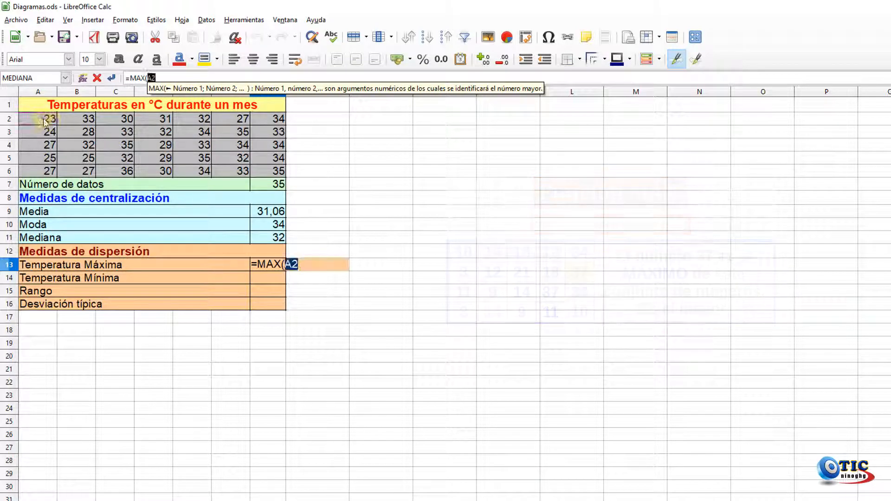
left_click_drag(45, 121, 278, 168)
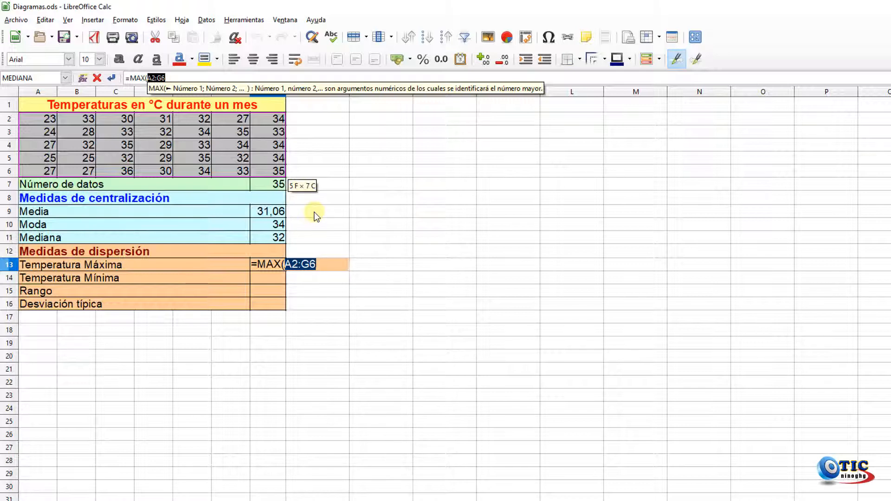
key("Return")
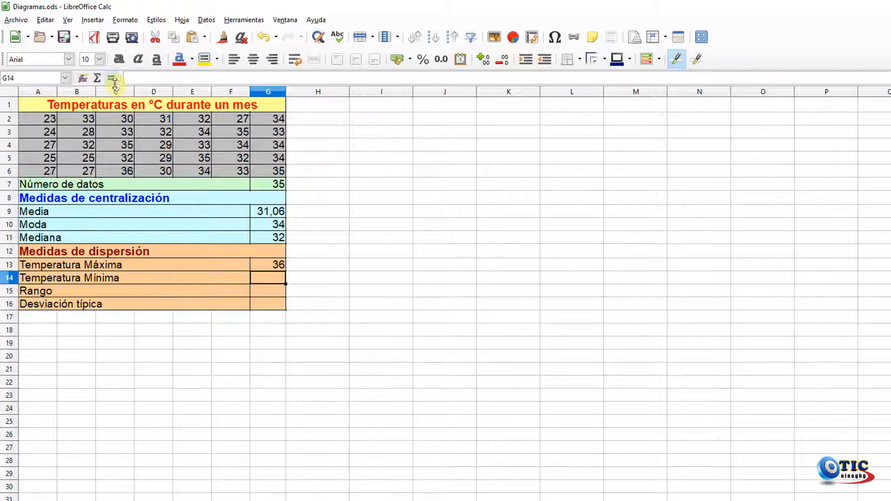
- Calculate the minimum temperature in cell G14, beside Temperatura Mínima, with the MIN function over the range A2:G6
type("=")
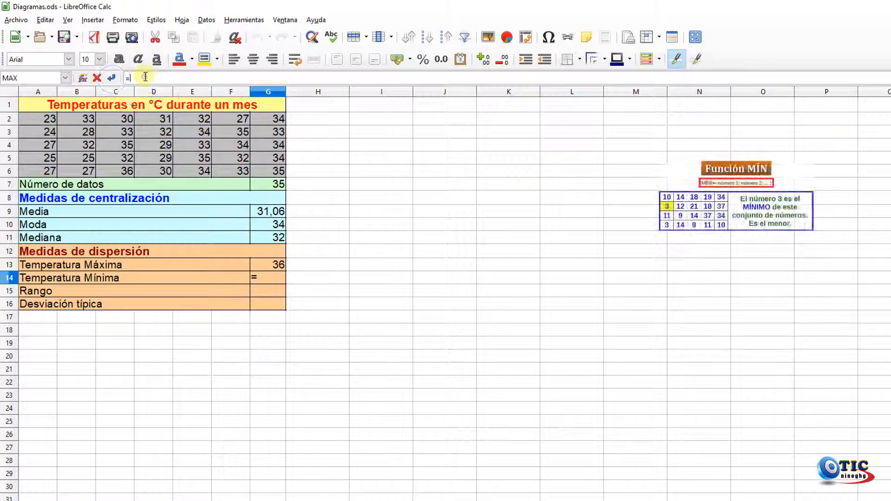
type("MIN")
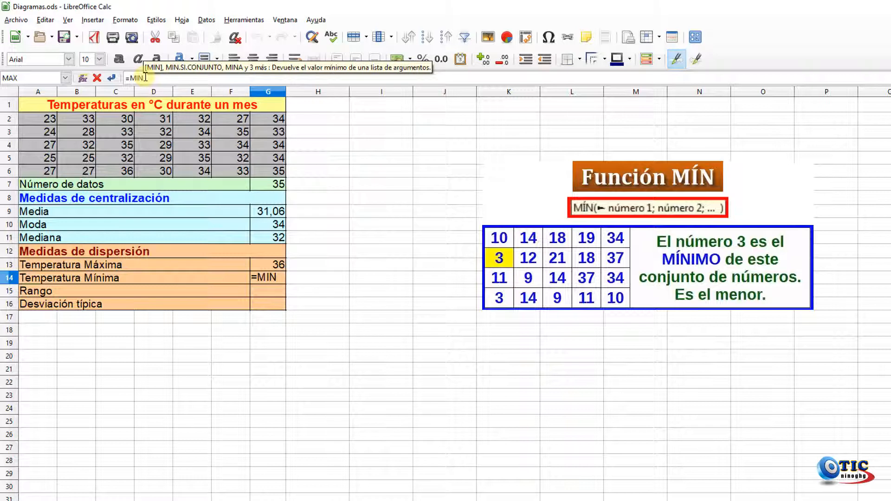
type("(")
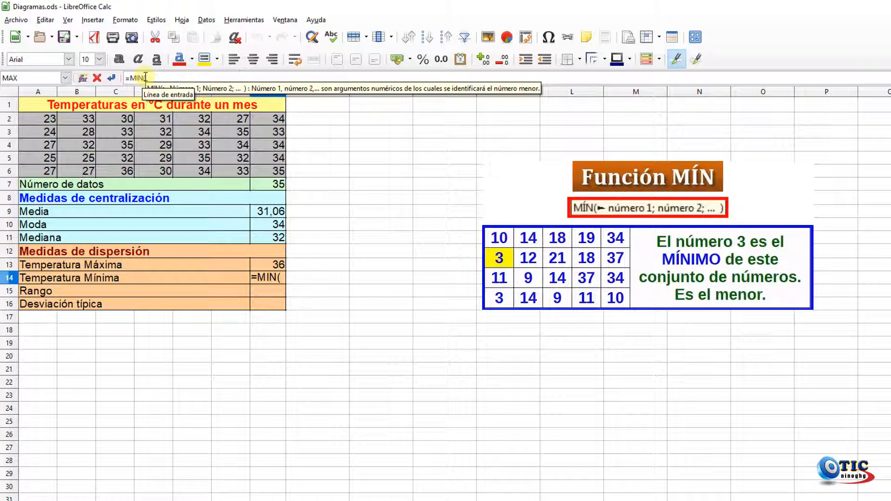
left_click_drag(44, 118, 269, 177)
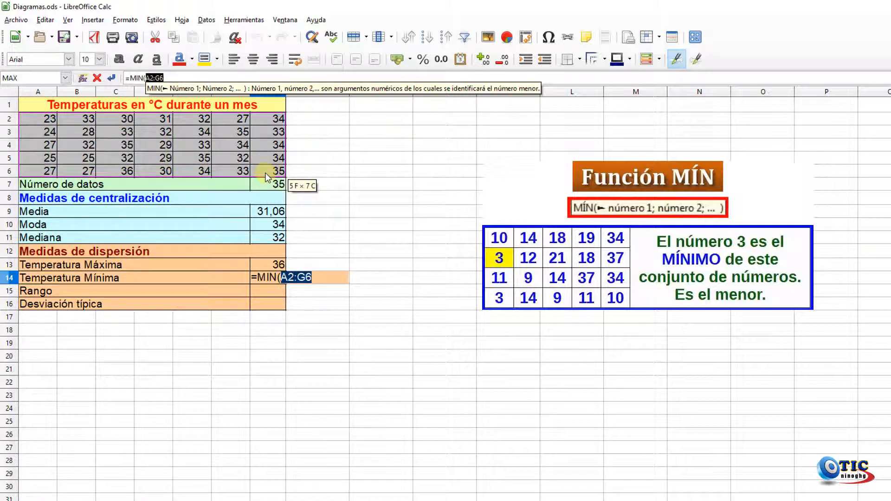
key("Return")
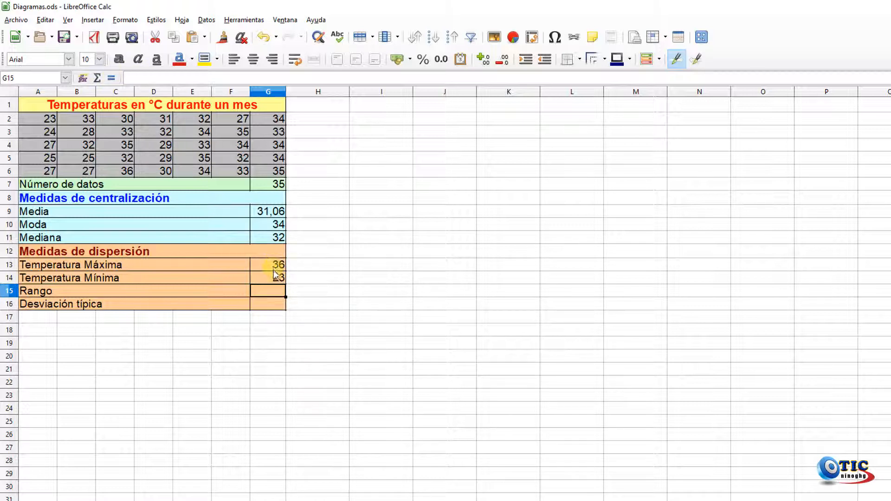
- Calculate the temperature range in cell G15, beside Rango, with the formula =MAX(A2:G6)-MIN(A2:G6)
type("=")
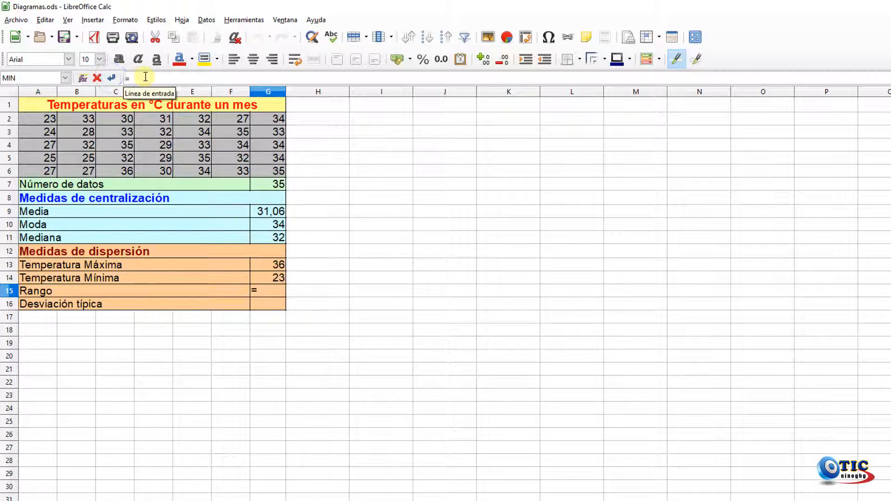
left_click(145, 77)
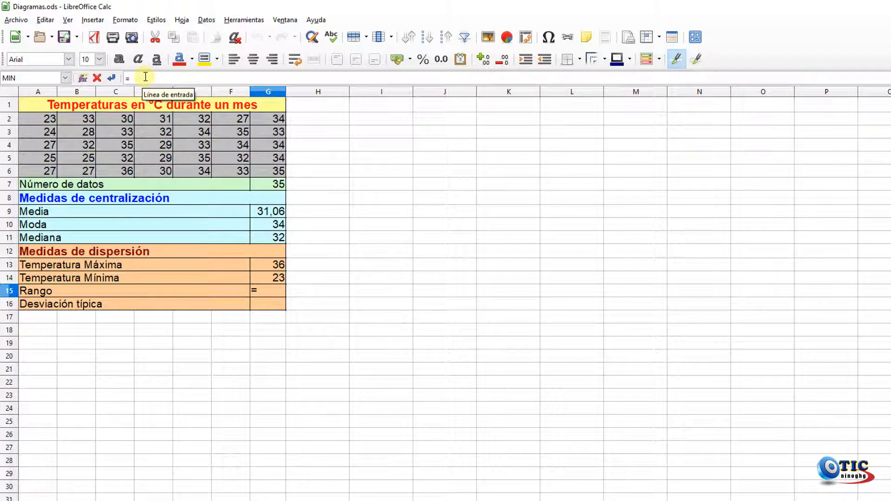
type("MA")
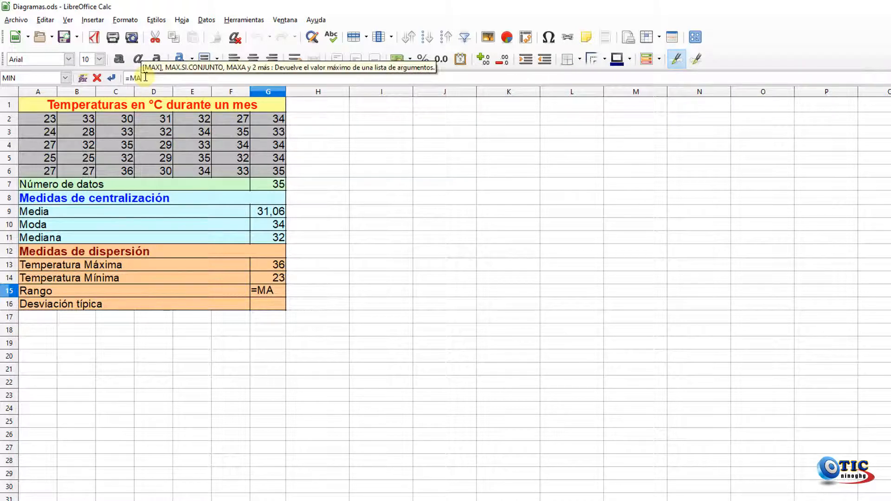
type("X(")
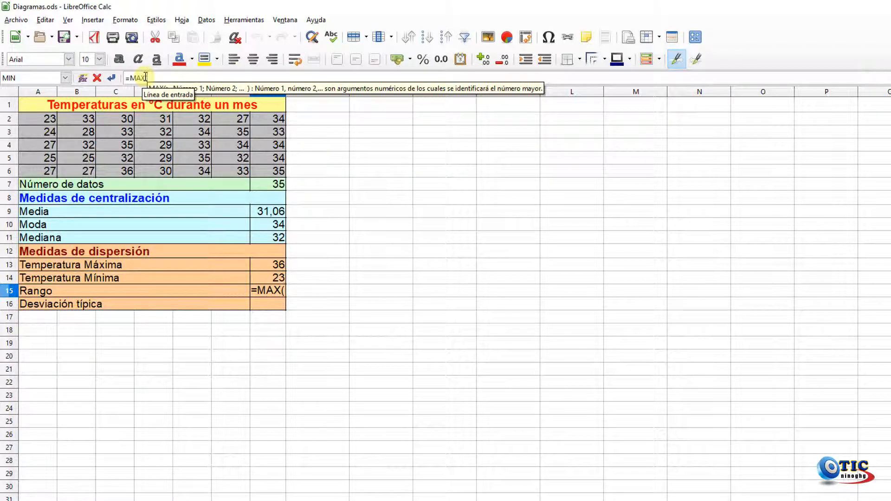
left_click_drag(46, 118, 255, 173)
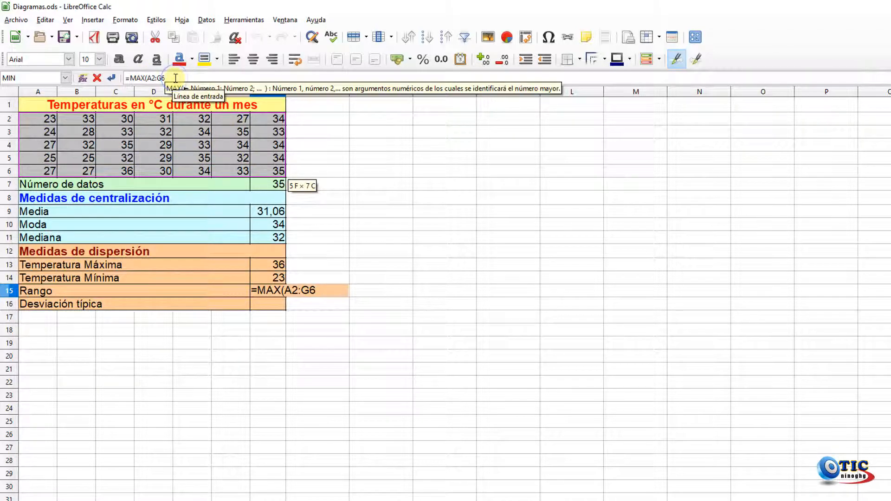
type(")-")
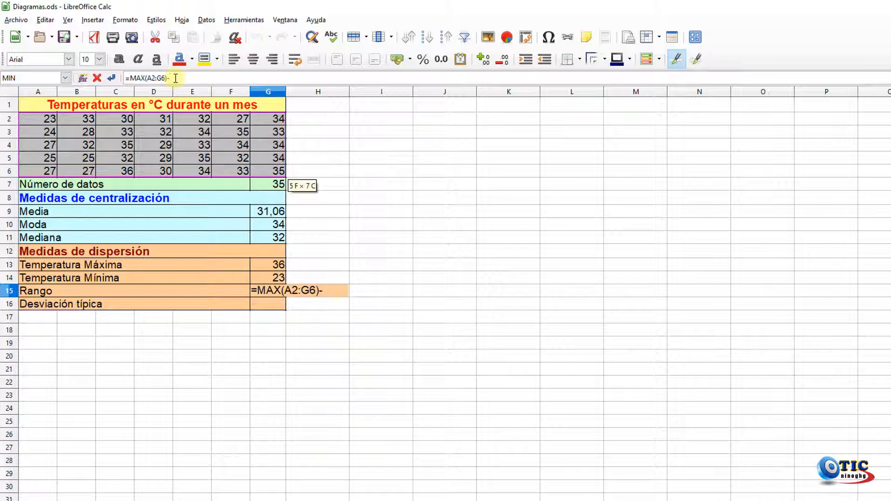
type("MIN")
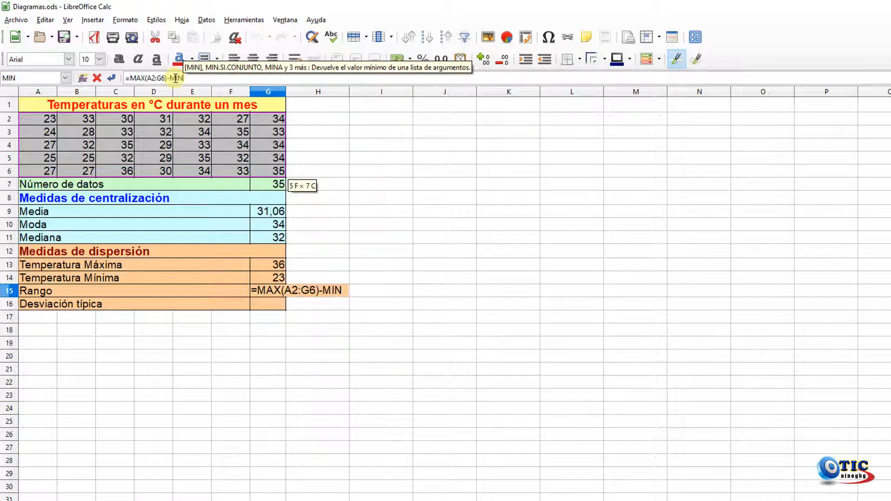
type("(")
left_click_drag(28, 116, 258, 172)
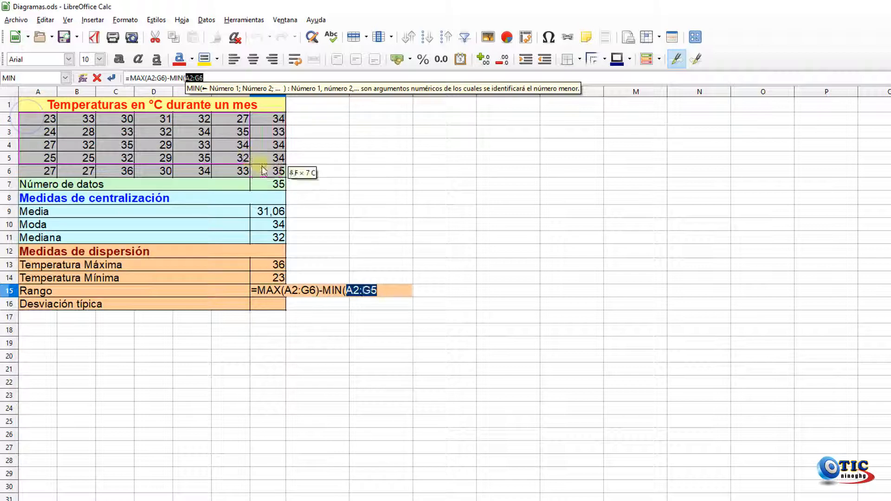
left_click(212, 77)
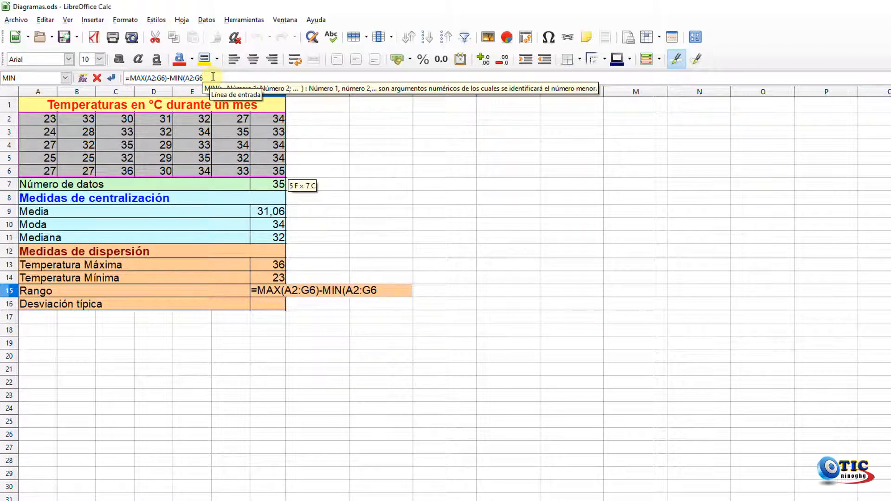
type(")")
key("Return")
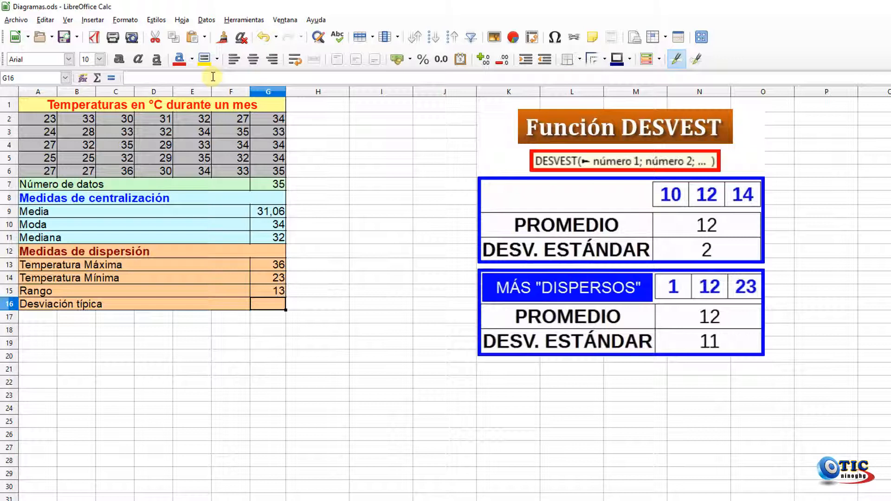
- Calculate the standard deviation in cell G16, beside Desviación típica, with the DESVEST function over the range A2:G6
left_click(673, 369)
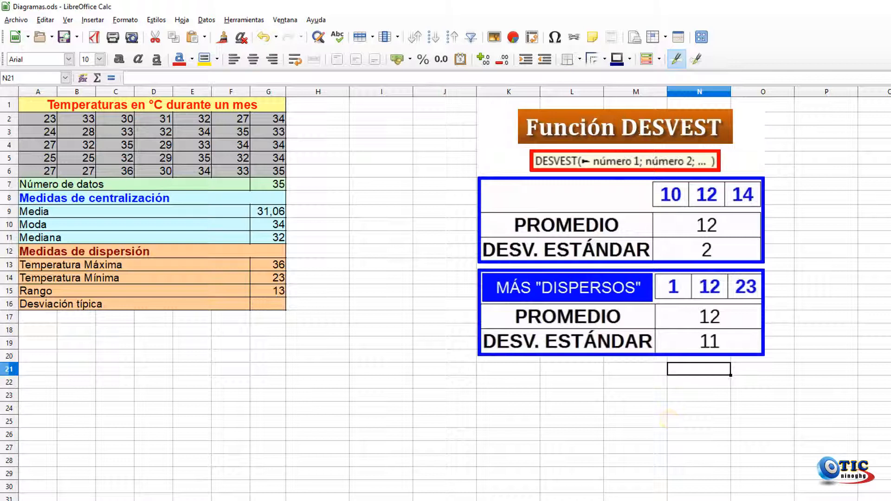
left_click(266, 302)
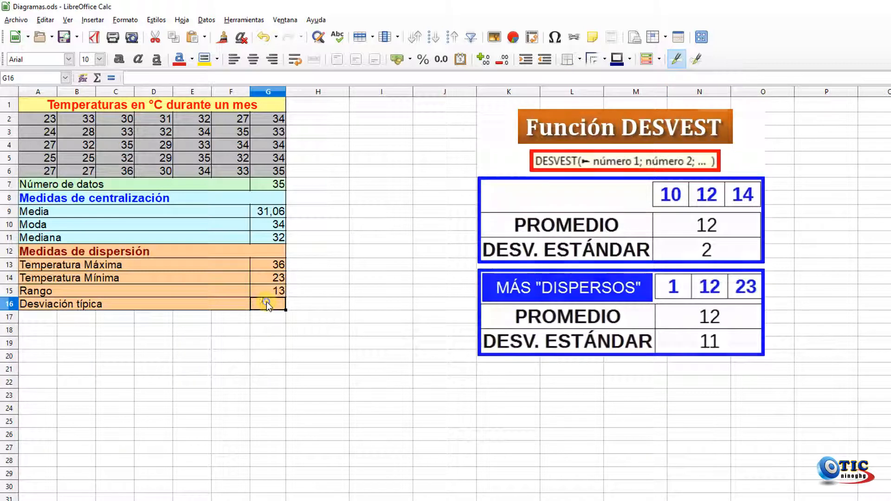
left_click(110, 78)
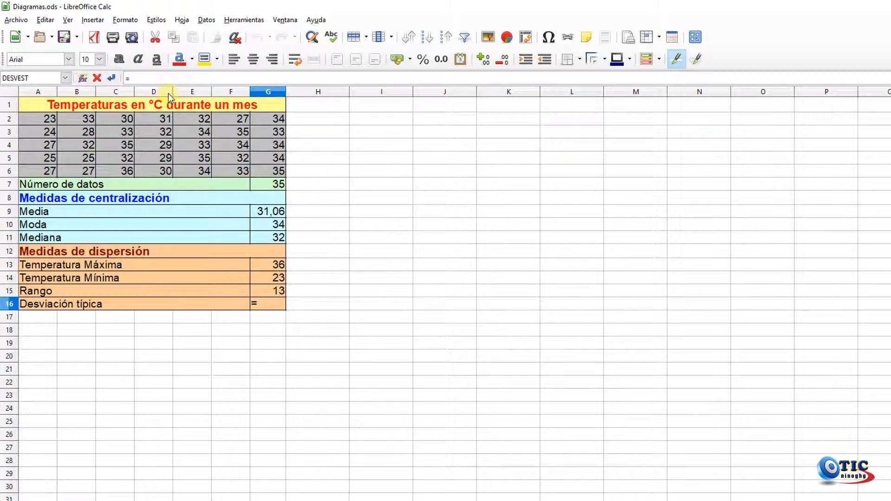
type("DESV")
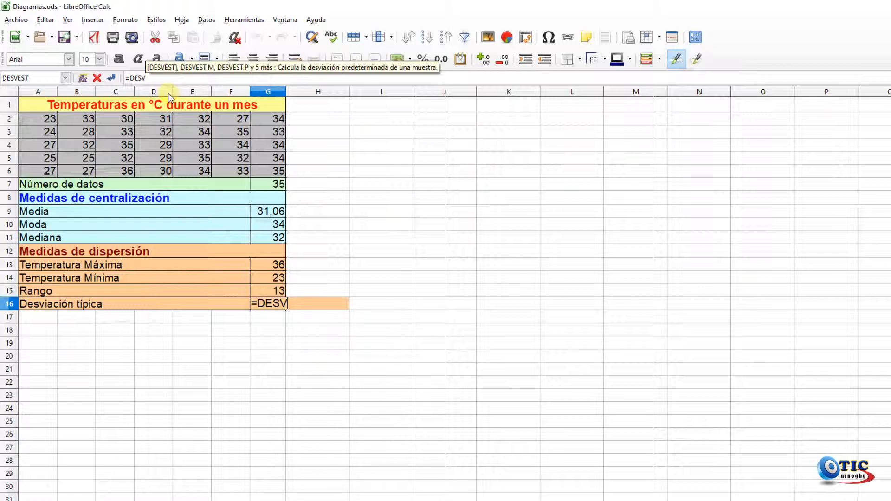
type("EST")
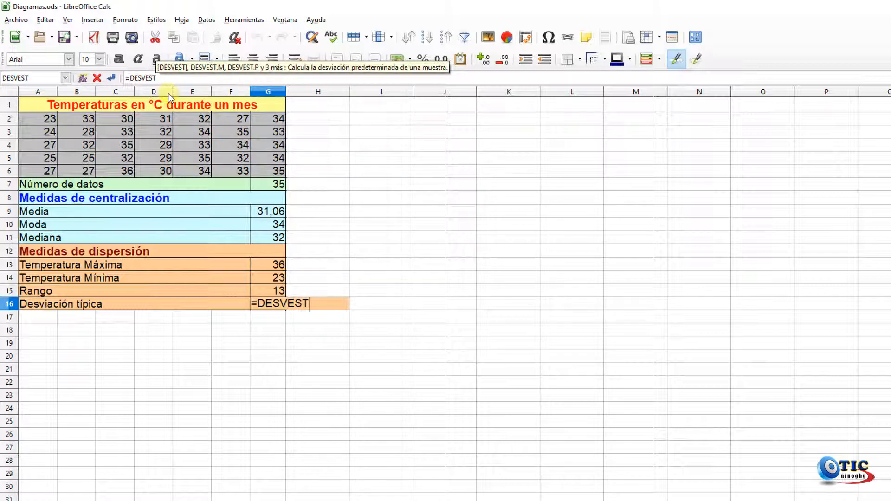
type("(")
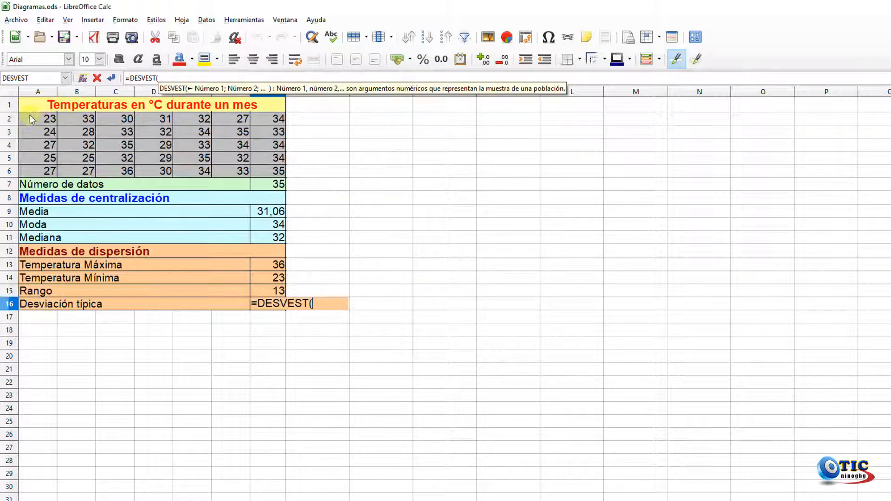
left_click_drag(30, 115, 267, 173)
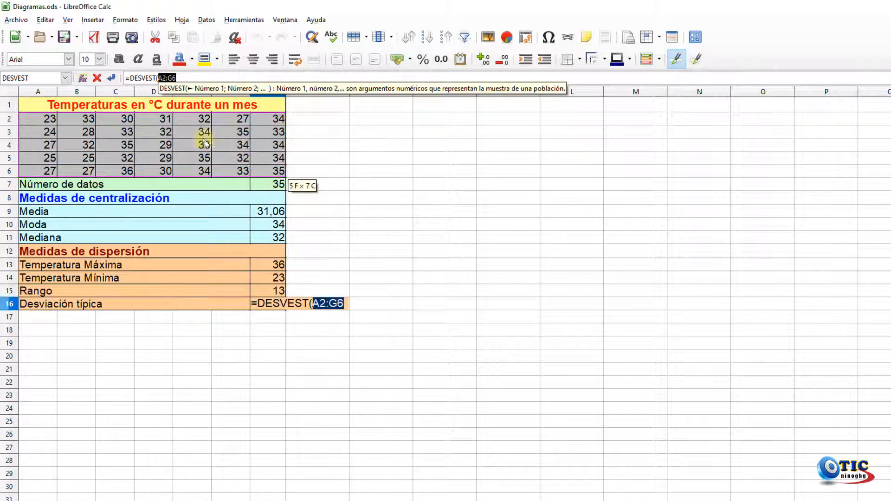
left_click(111, 79)
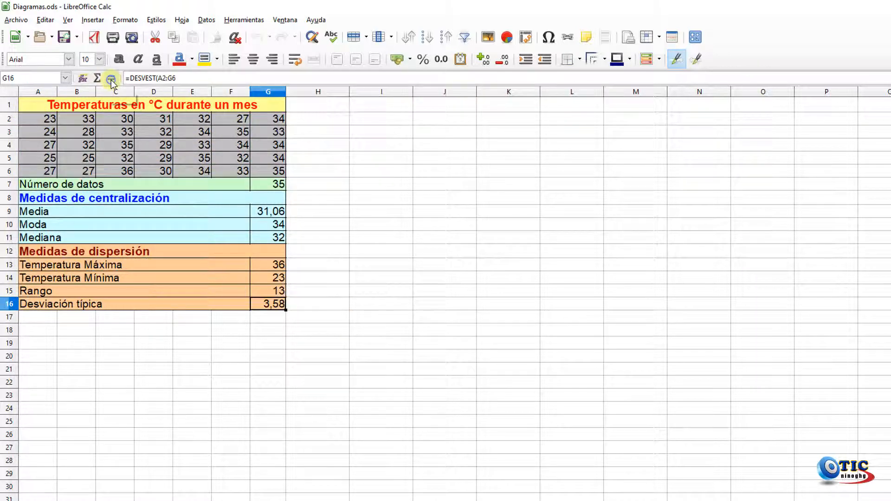
left_click(329, 361)
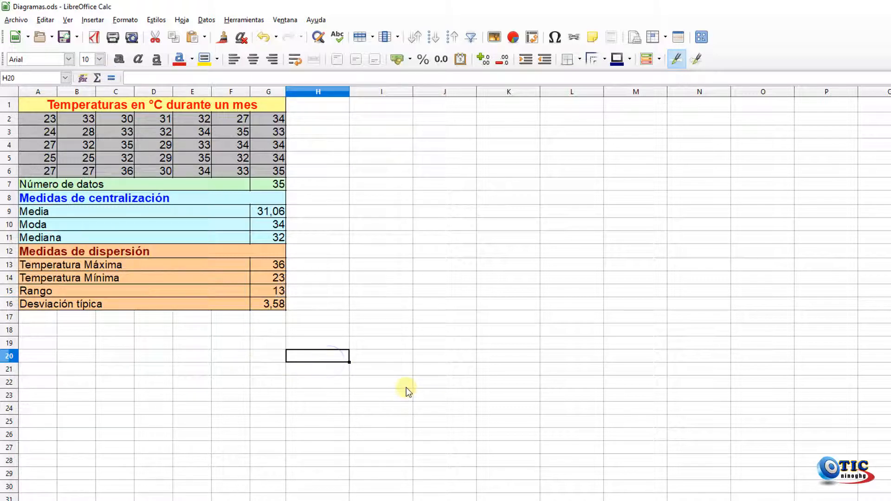